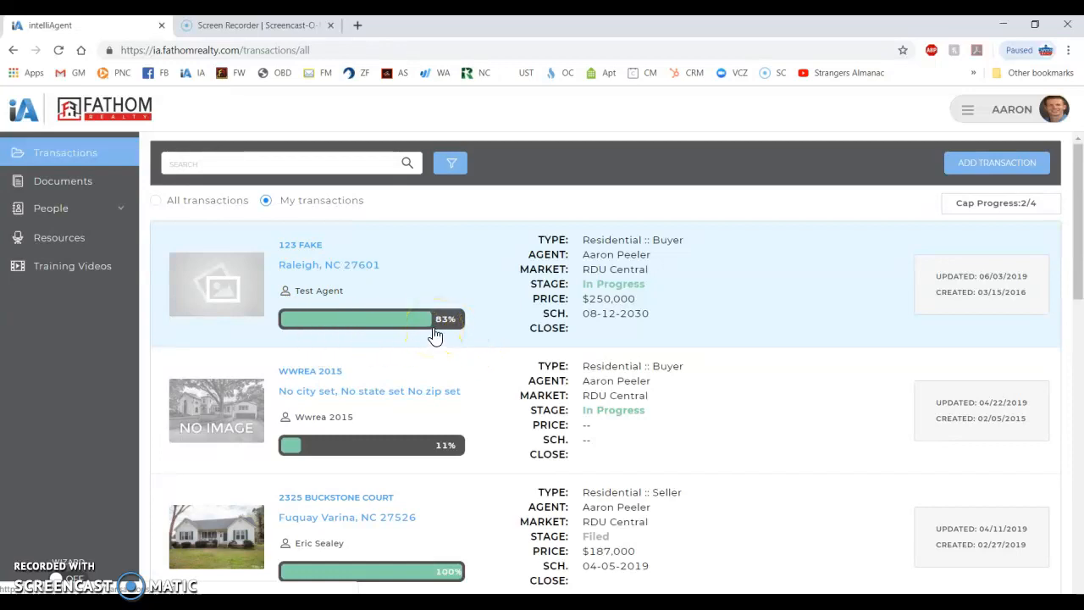
Step: Open the 123 Fake transaction in Raleigh and set its contract date to 06/03/2019
{"action": "left_click", "coordinate": [322, 270]}
{"action": "left_click", "coordinate": [320, 270]}
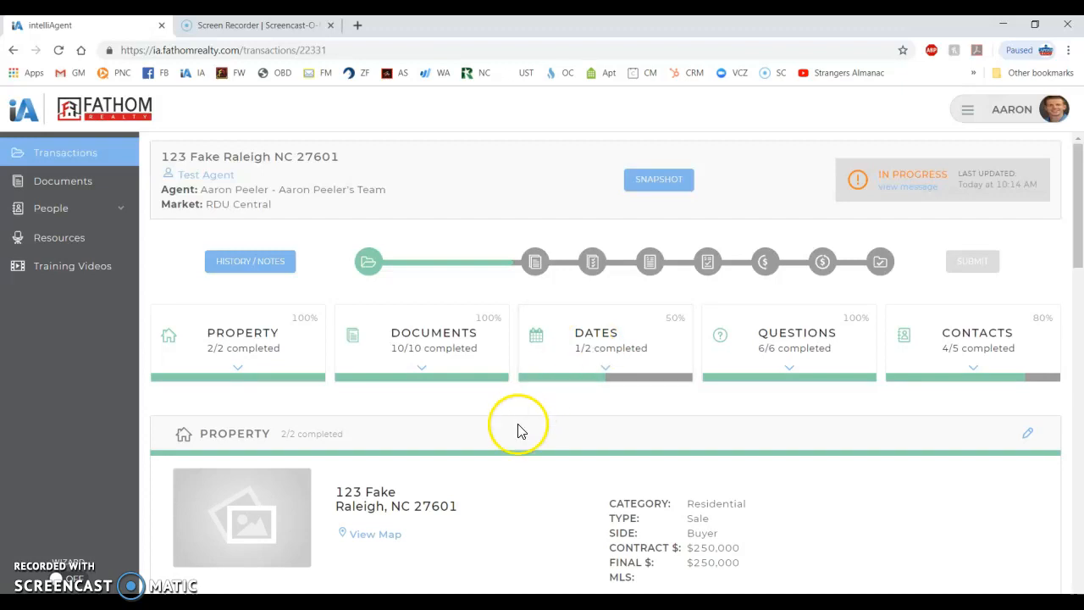
{"action": "scroll", "coordinate": [512, 427], "scroll_direction": "down", "scroll_amount": 8}
{"action": "scroll", "coordinate": [506, 413], "scroll_direction": "down", "scroll_amount": 3}
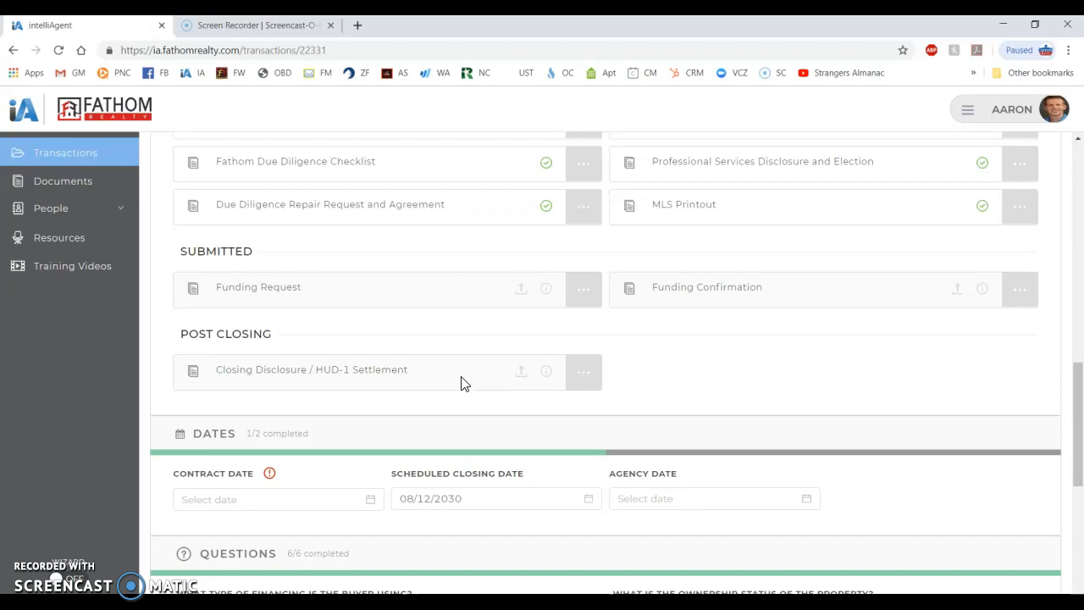
{"action": "scroll", "coordinate": [462, 383], "scroll_direction": "down", "scroll_amount": 2}
{"action": "left_click", "coordinate": [289, 361]}
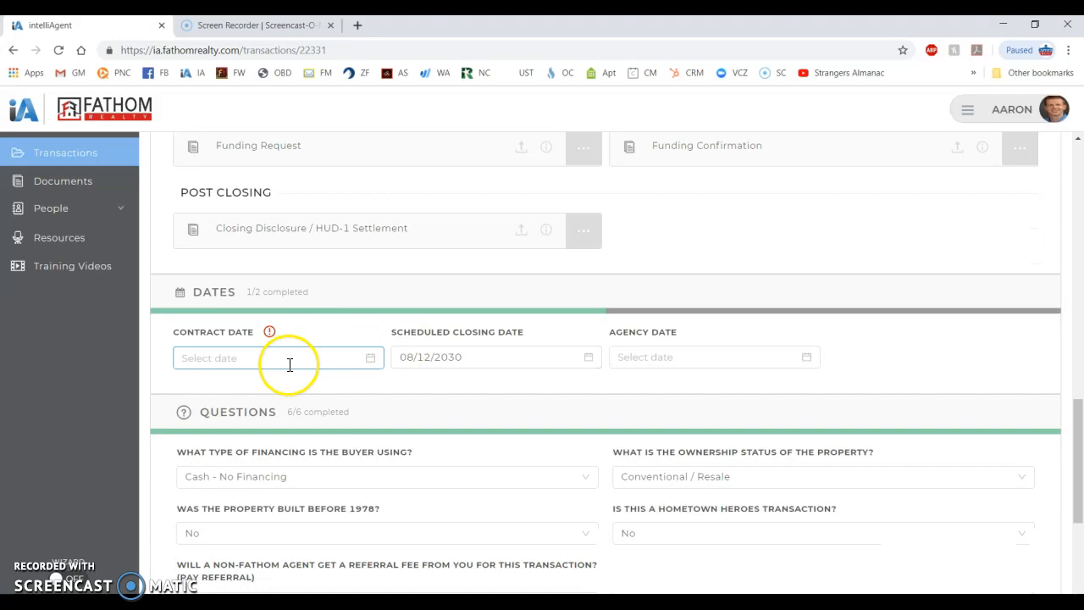
{"action": "left_click", "coordinate": [288, 363]}
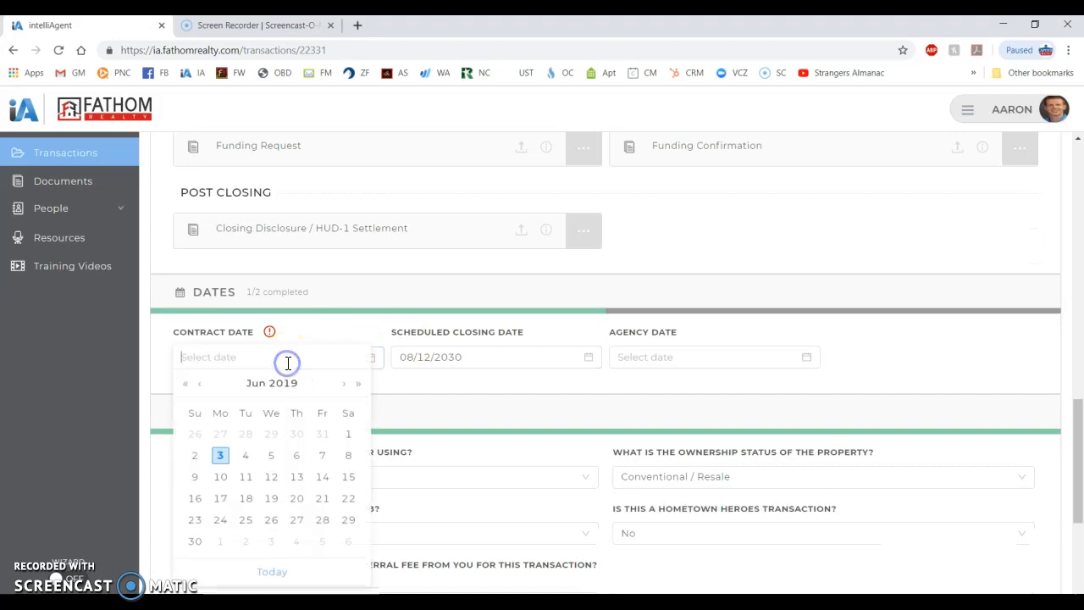
{"action": "left_click", "coordinate": [219, 464]}
{"action": "left_click", "coordinate": [559, 405]}
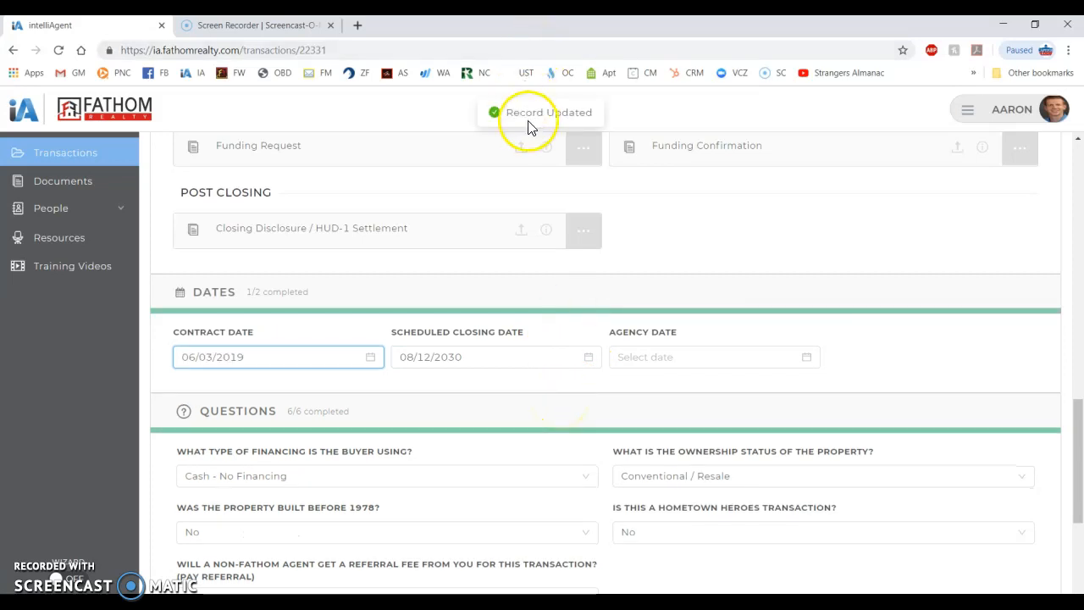
Step: Add the existing contact Test Title as the transaction's settlement agent, finding it by first and last name, and save
{"action": "scroll", "coordinate": [643, 393], "scroll_direction": "down", "scroll_amount": 4}
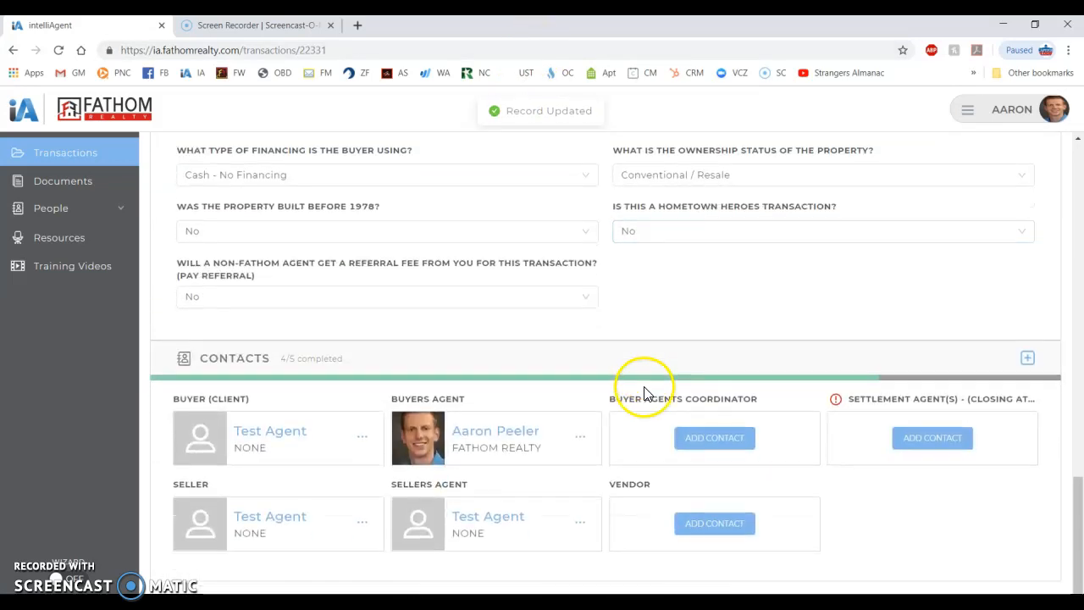
{"action": "left_click", "coordinate": [918, 447]}
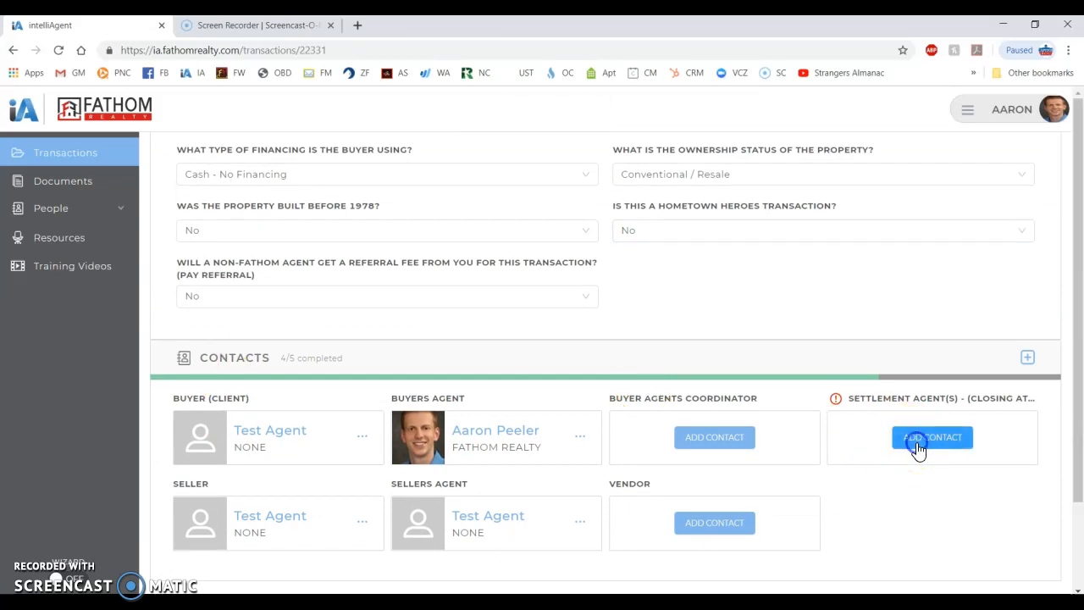
{"action": "left_click", "coordinate": [310, 301]}
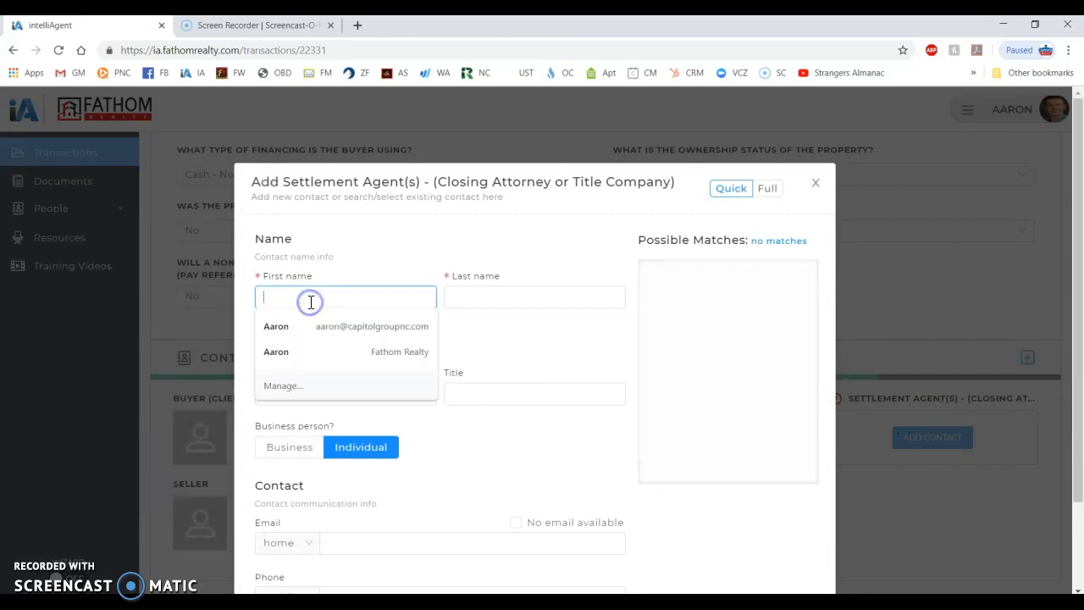
{"action": "type", "text": "Test"}
{"action": "key", "text": "Tab"}
{"action": "type", "text": "T"}
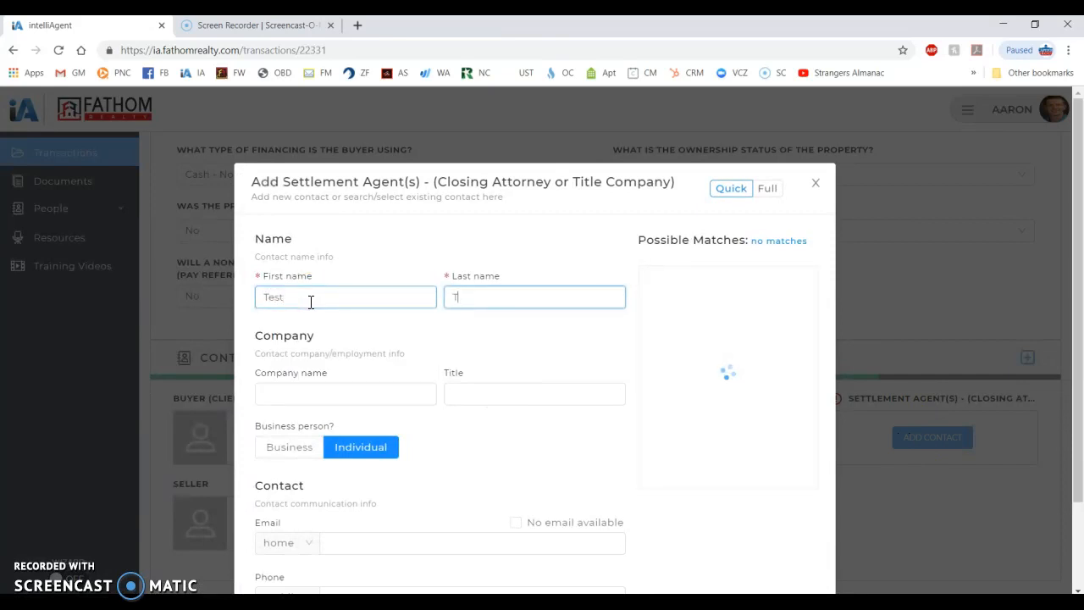
{"action": "type", "text": "itle"}
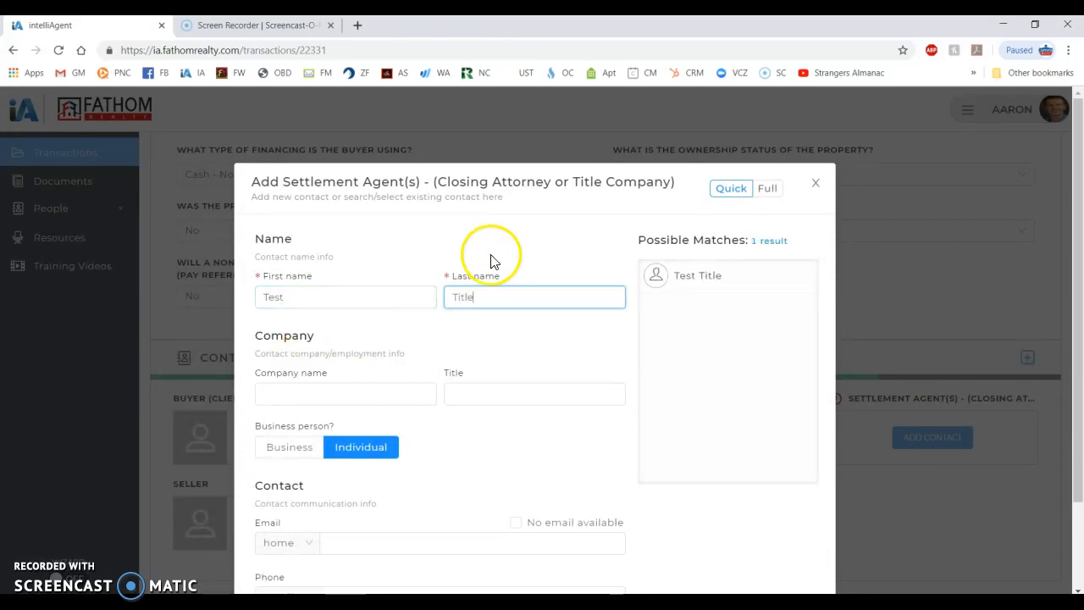
{"action": "left_click", "coordinate": [720, 277]}
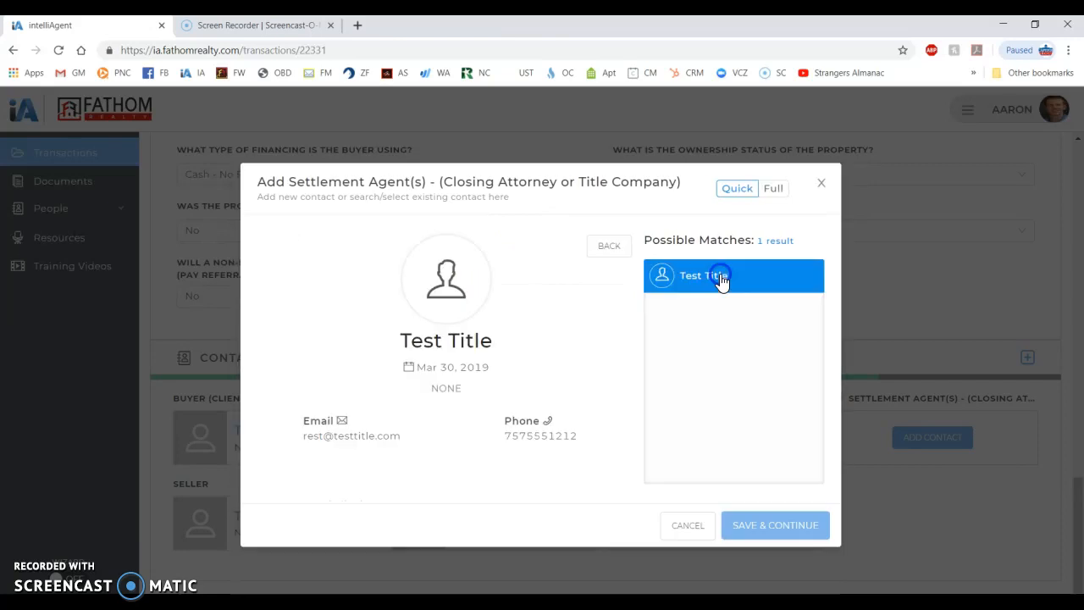
{"action": "left_click", "coordinate": [764, 535]}
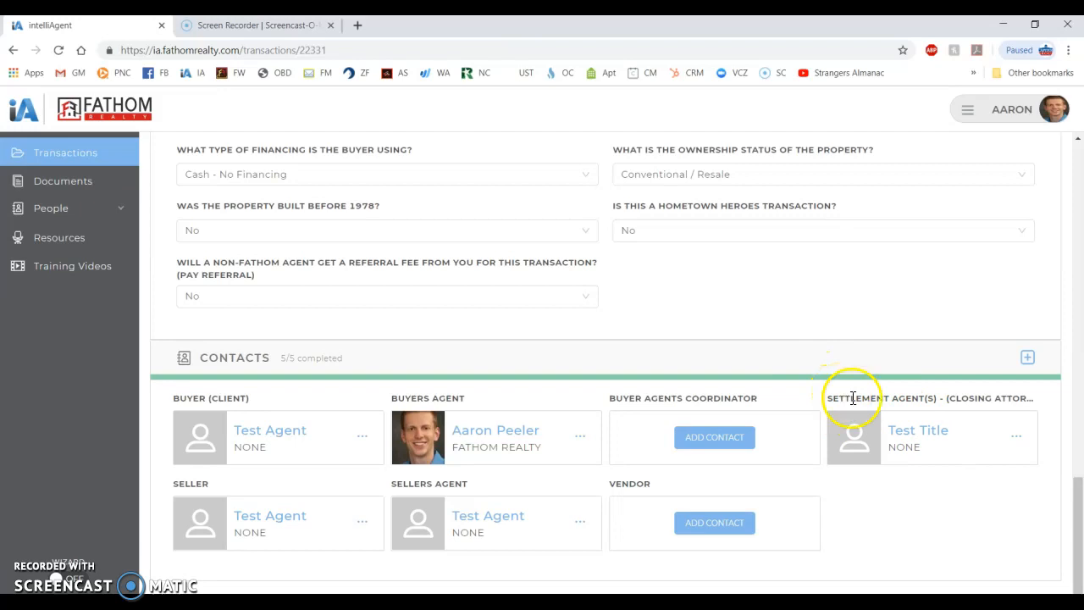
Step: Submit the transaction to start its funding request, validating the final sale price as 250,000
{"action": "scroll", "coordinate": [917, 447], "scroll_direction": "up", "scroll_amount": 10}
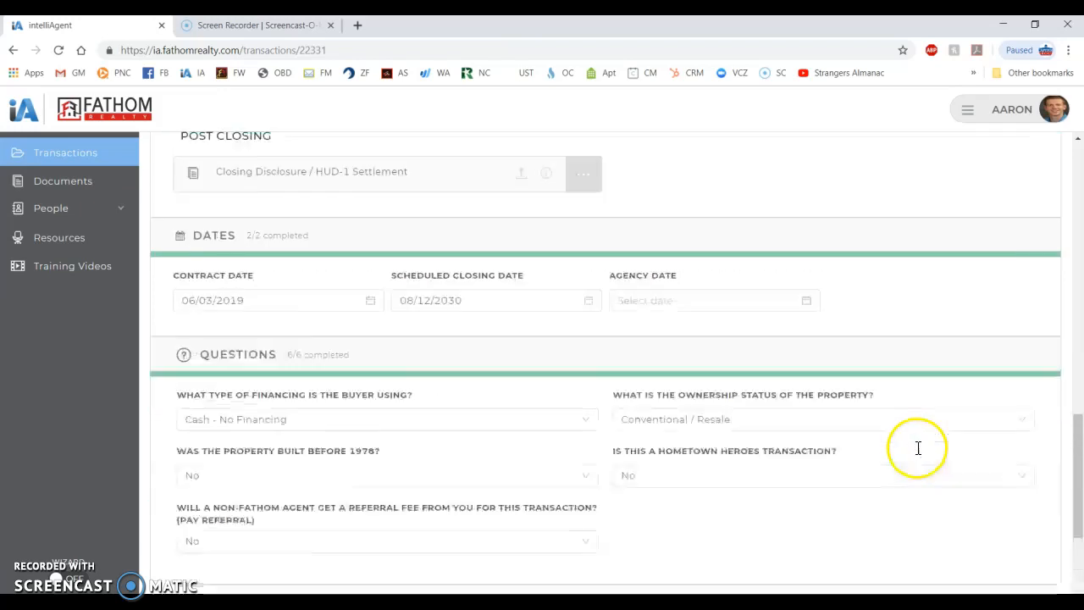
{"action": "scroll", "coordinate": [917, 455], "scroll_direction": "up", "scroll_amount": 5}
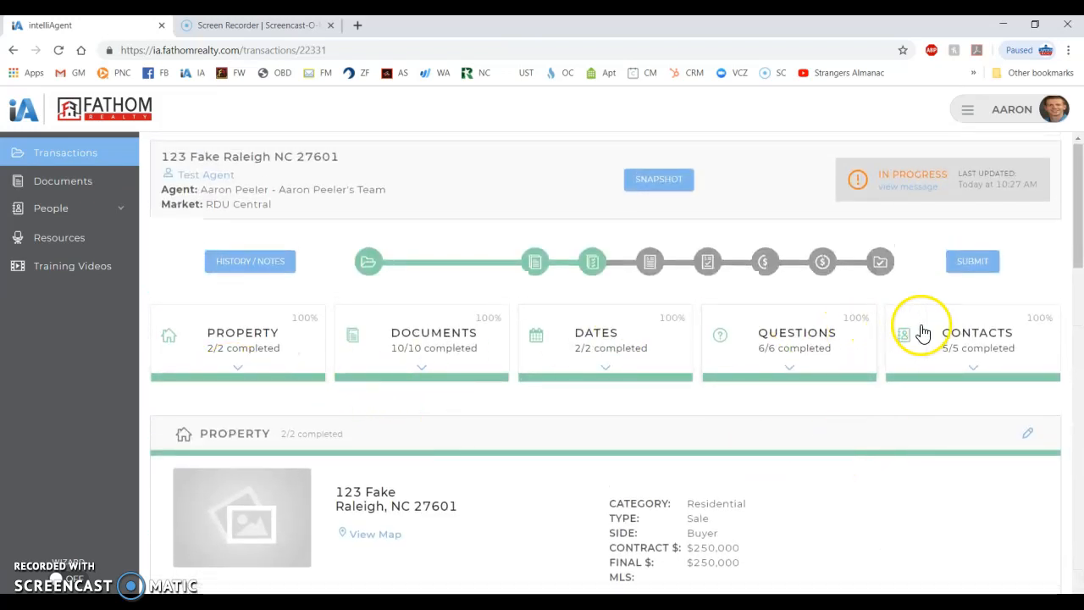
{"action": "left_click", "coordinate": [981, 266]}
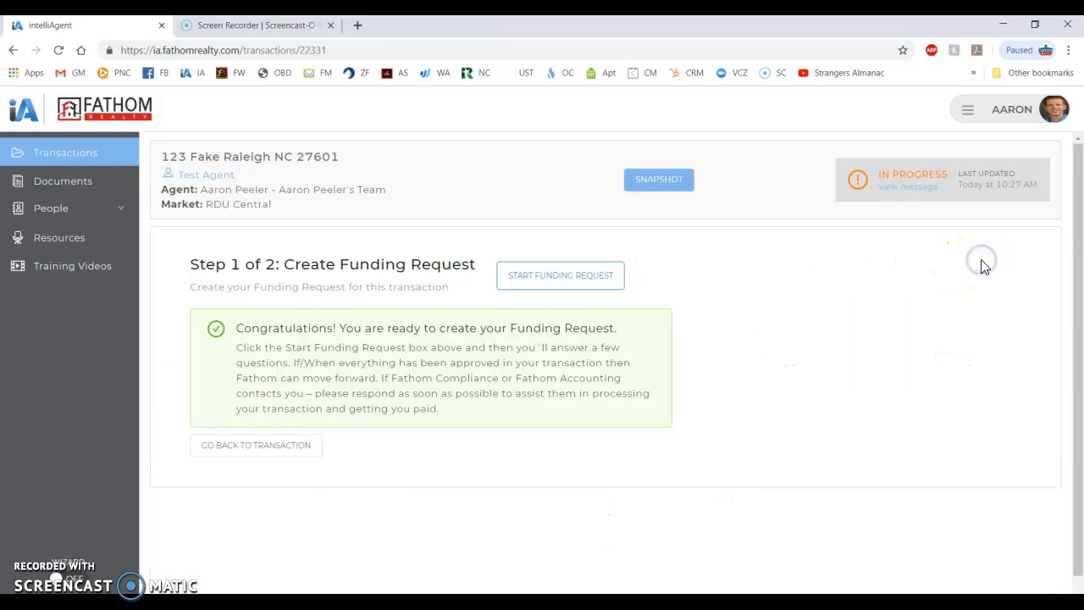
{"action": "left_click", "coordinate": [536, 286]}
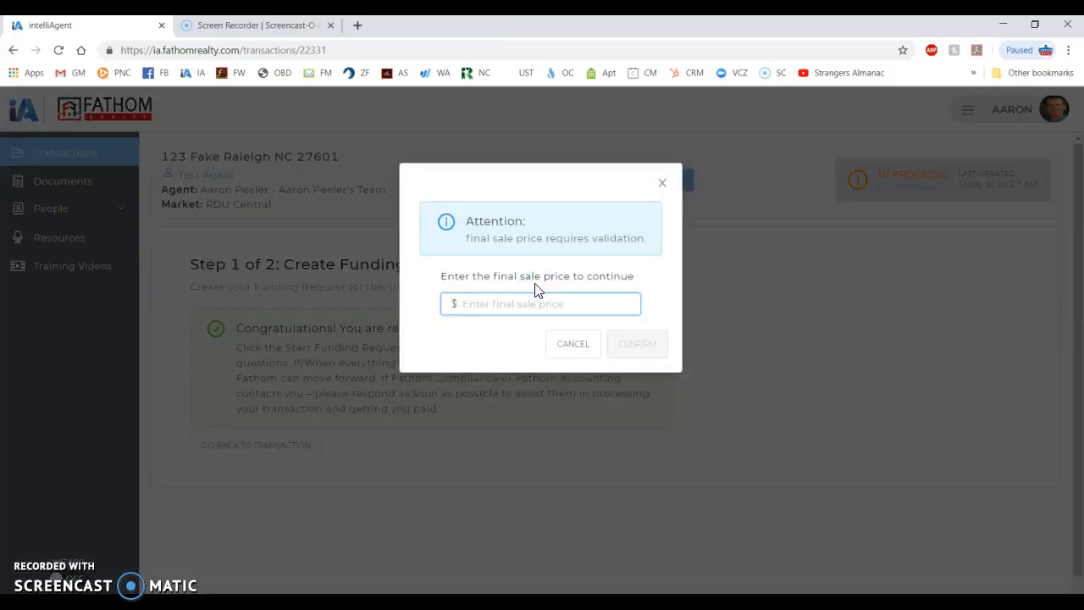
{"action": "type", "text": "25"}
{"action": "type", "text": "0,00"}
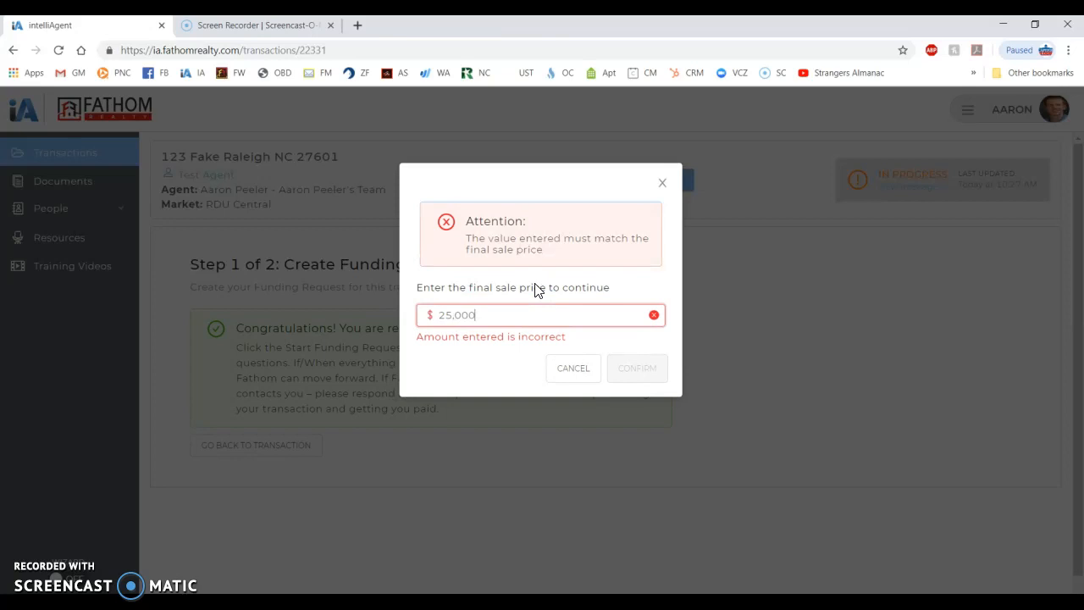
{"action": "type", "text": "0"}
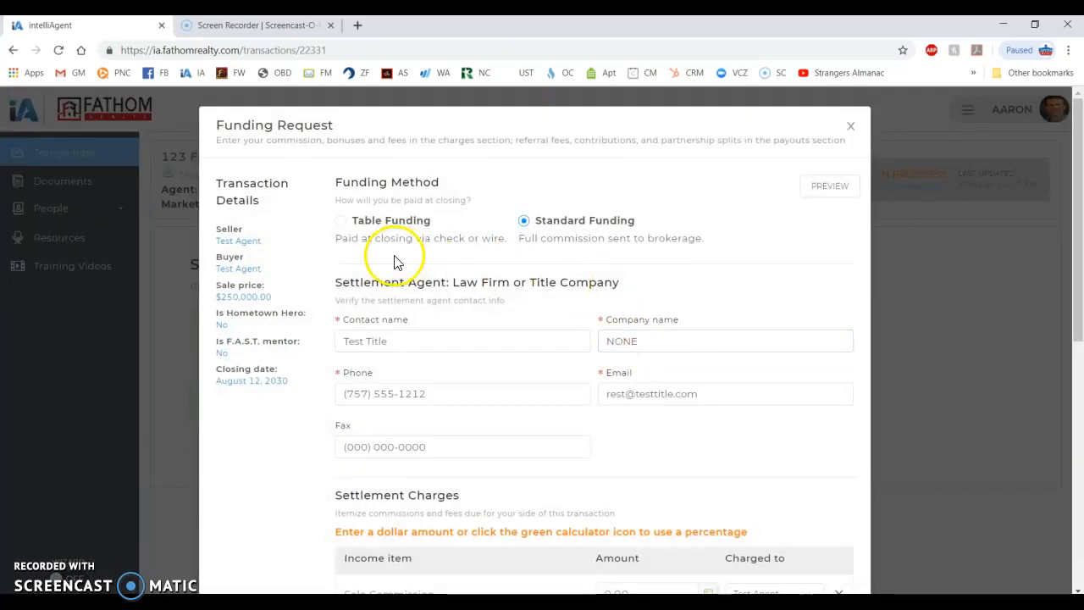
Step: Choose Table Funding as the funding method and check the settlement agent's contact details
{"action": "left_click", "coordinate": [341, 220]}
{"action": "scroll", "coordinate": [572, 252], "scroll_direction": "down", "scroll_amount": 2}
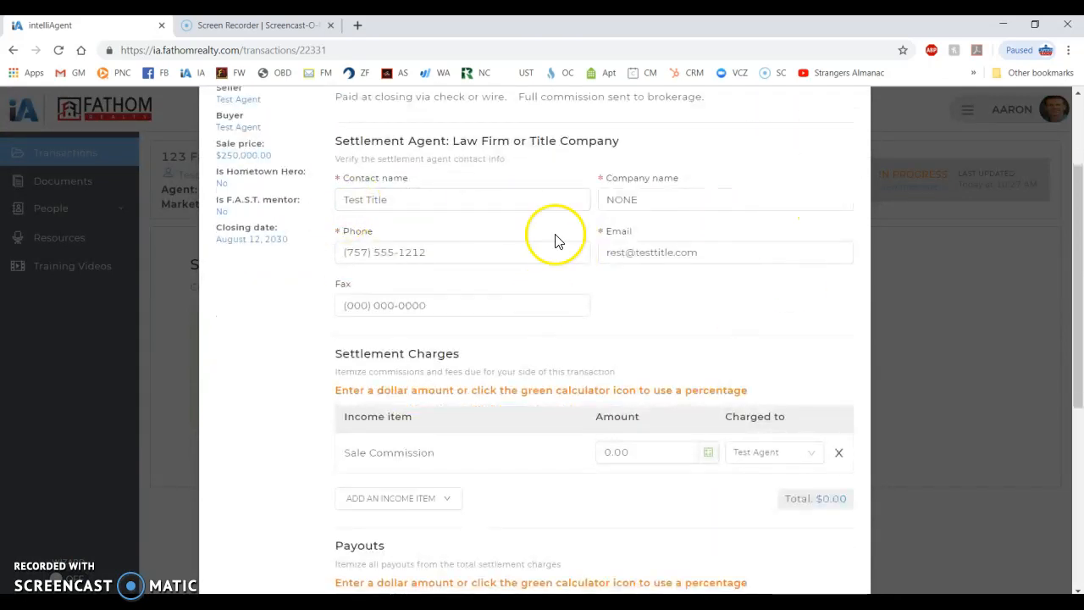
{"action": "left_click_drag", "start_coordinate": [756, 254], "coordinate": [597, 252]}
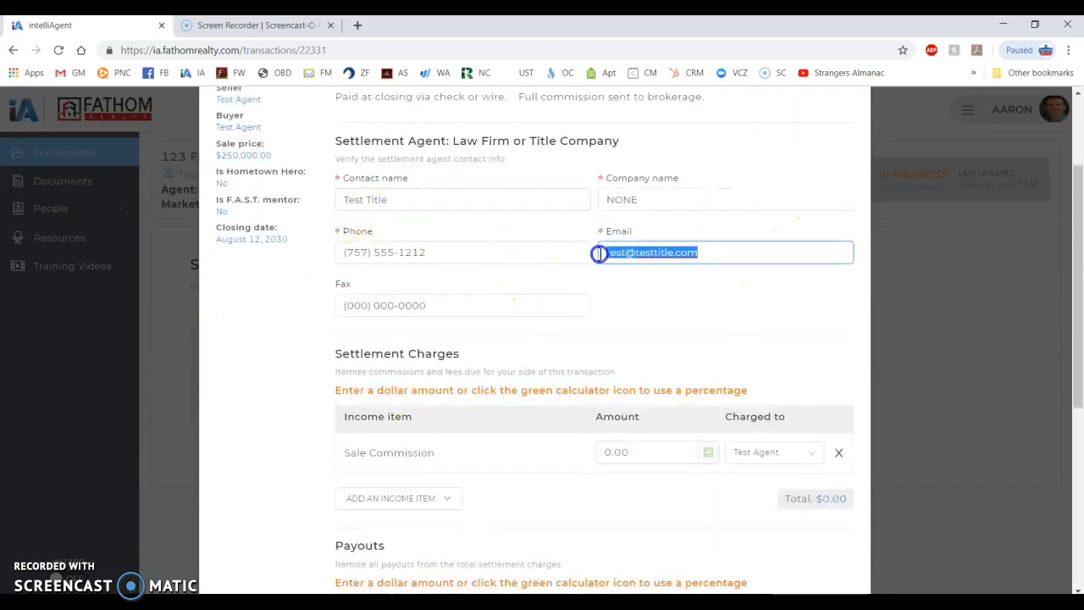
{"action": "left_click", "coordinate": [657, 286]}
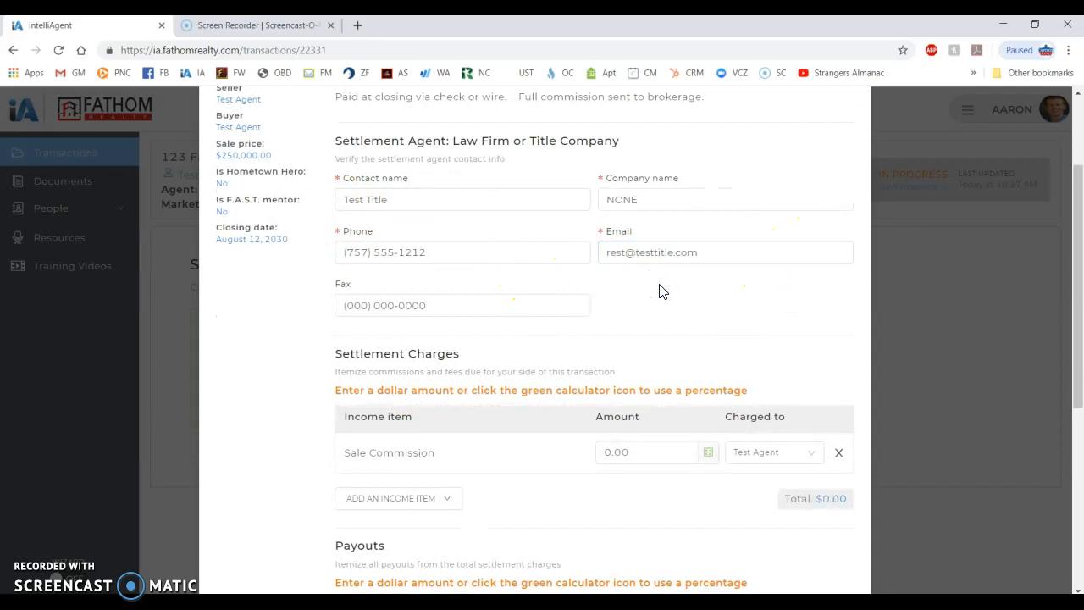
Step: Set the Sale Commission amount in the settlement charges to 5,000.00
{"action": "scroll", "coordinate": [658, 293], "scroll_direction": "down", "scroll_amount": 2}
{"action": "left_click", "coordinate": [652, 309]}
{"action": "left_click_drag", "start_coordinate": [653, 310], "coordinate": [534, 315]}
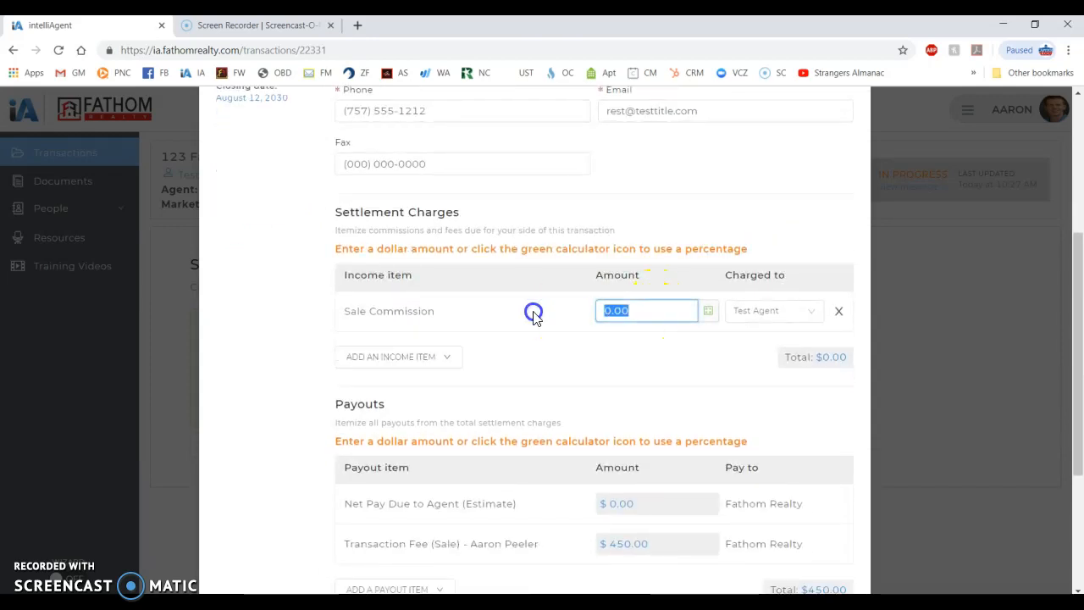
{"action": "type", "text": "5000"}
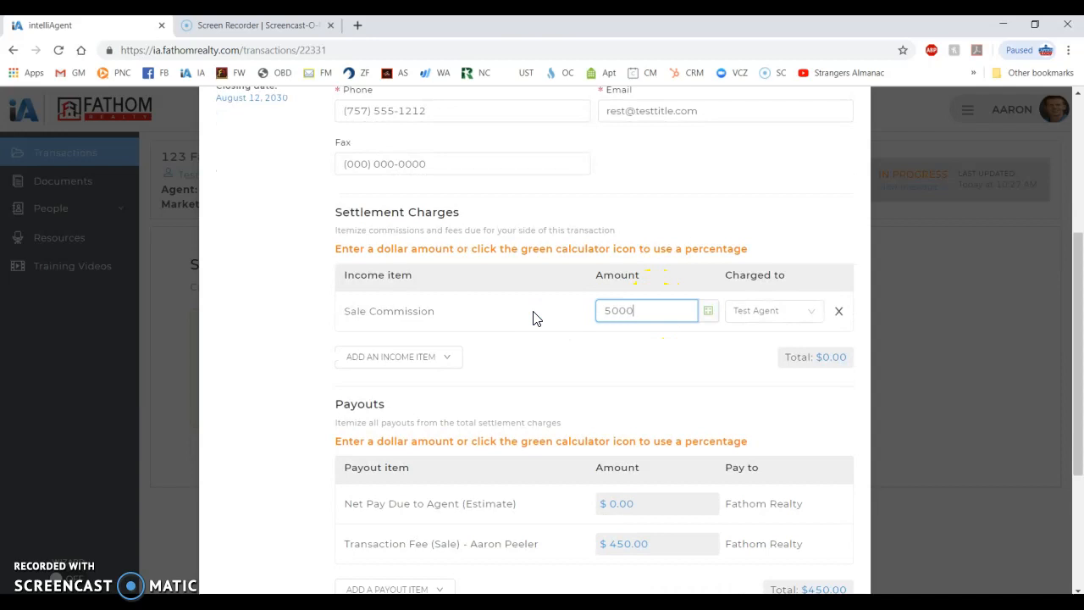
{"action": "left_click", "coordinate": [559, 333]}
{"action": "left_click", "coordinate": [574, 356]}
Step: Try out a Contribution to Buyer payout item and an External Referral payout item, removing each one again
{"action": "scroll", "coordinate": [572, 360], "scroll_direction": "down", "scroll_amount": 2}
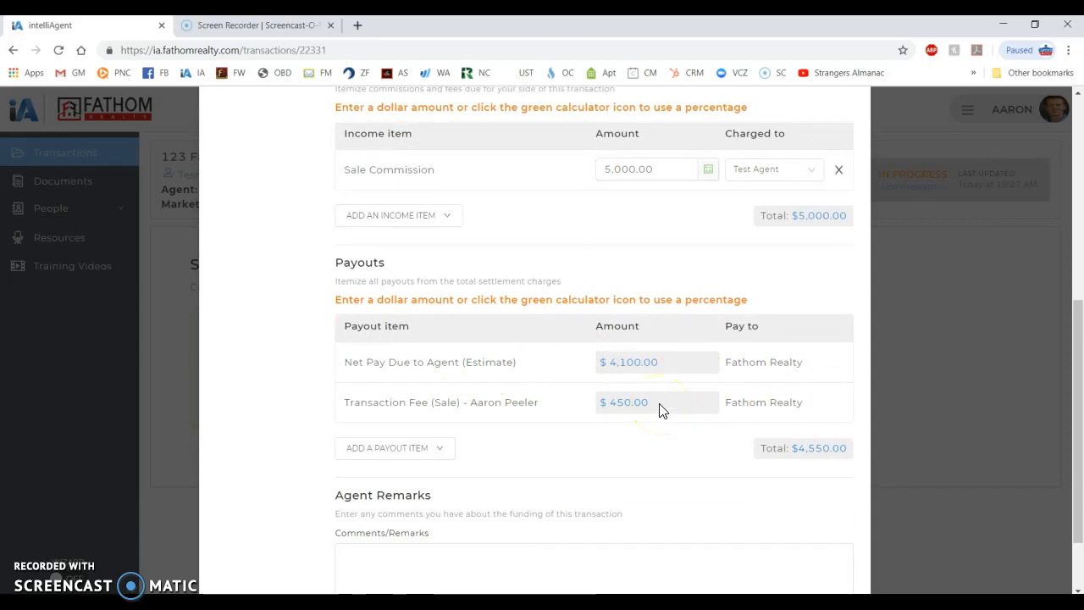
{"action": "scroll", "coordinate": [593, 398], "scroll_direction": "down", "scroll_amount": 1}
{"action": "left_click", "coordinate": [437, 379]}
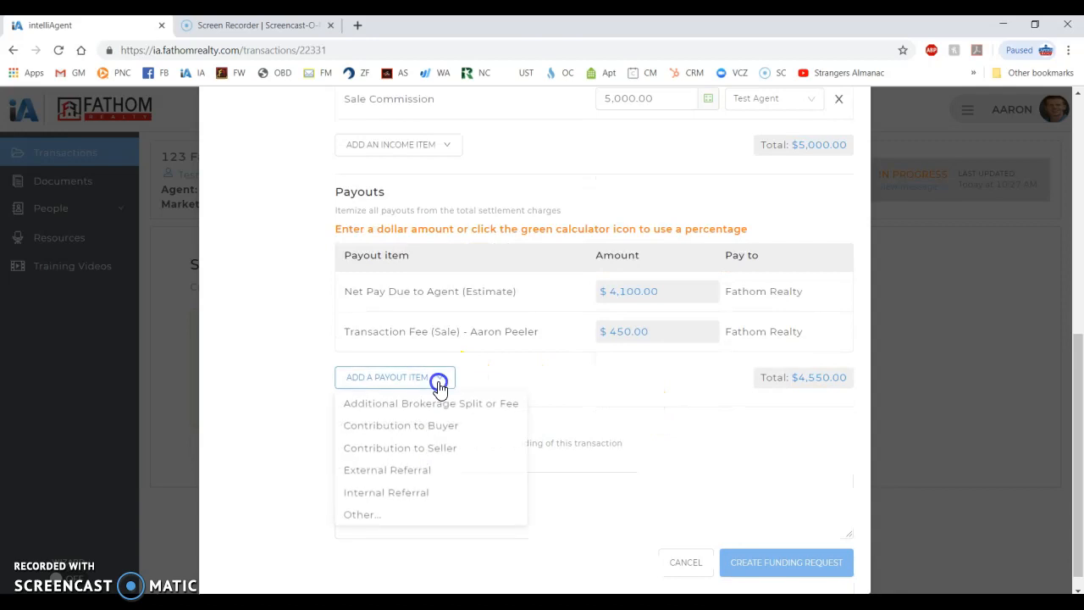
{"action": "left_click", "coordinate": [442, 426]}
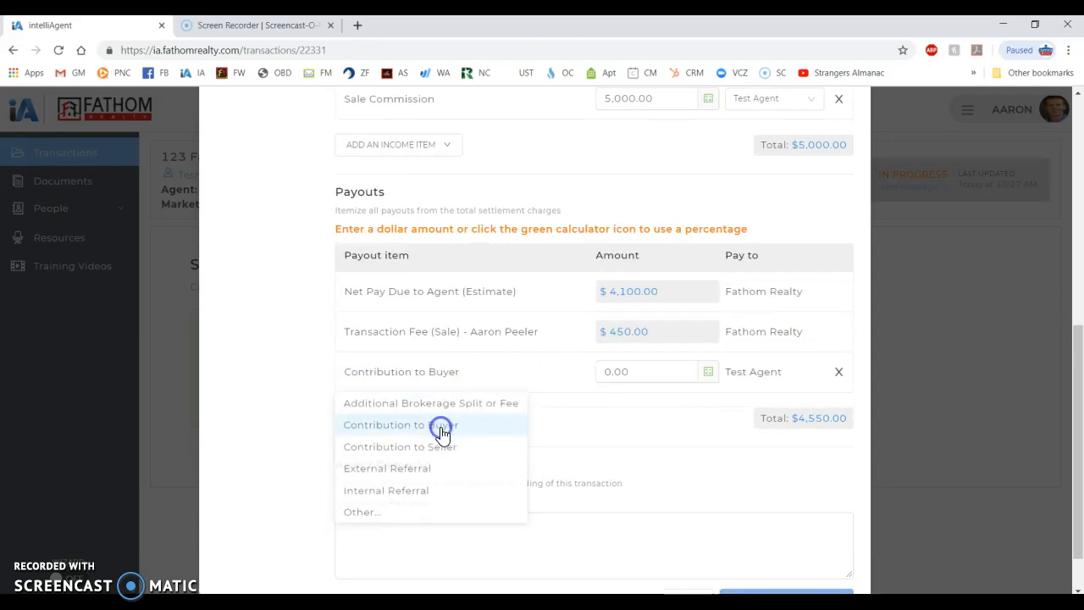
{"action": "left_click", "coordinate": [838, 373]}
{"action": "left_click", "coordinate": [437, 379]}
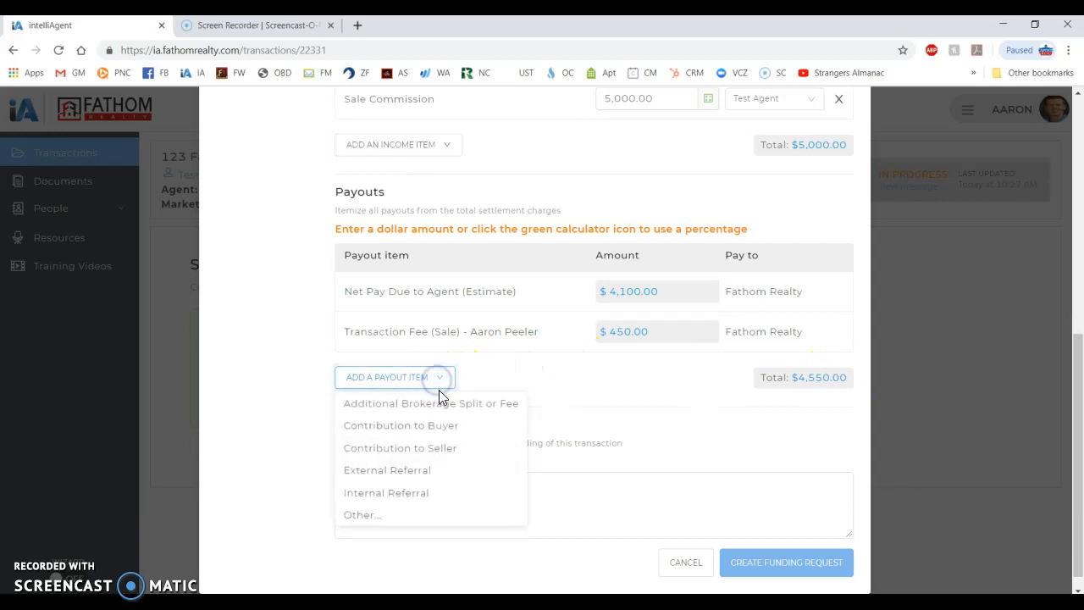
{"action": "left_click", "coordinate": [421, 472]}
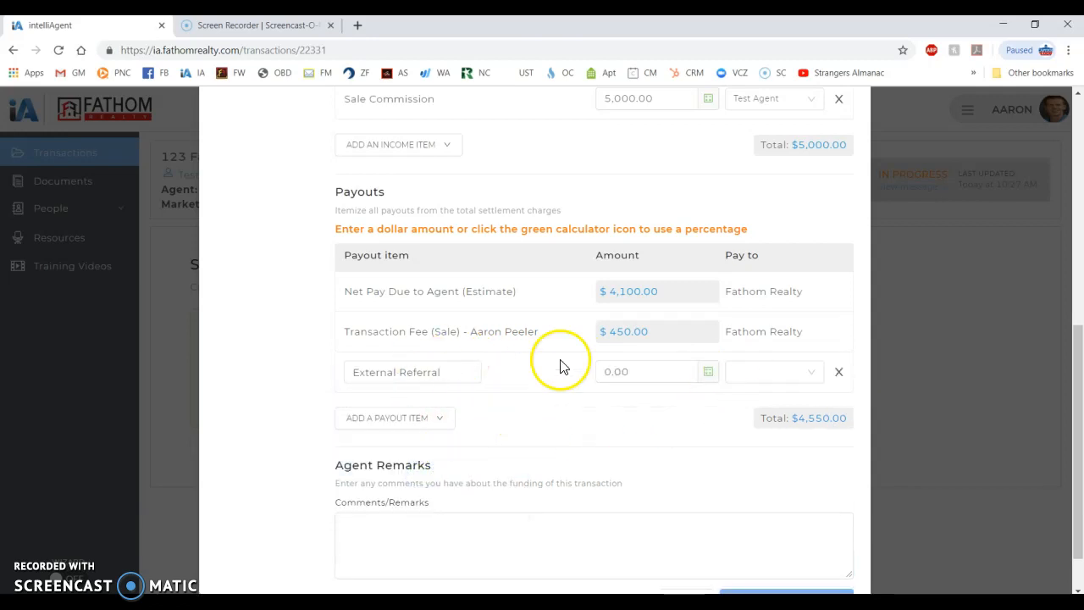
{"action": "left_click", "coordinate": [838, 373]}
Step: Create the funding request with the agent remarks left empty
{"action": "left_click", "coordinate": [468, 501]}
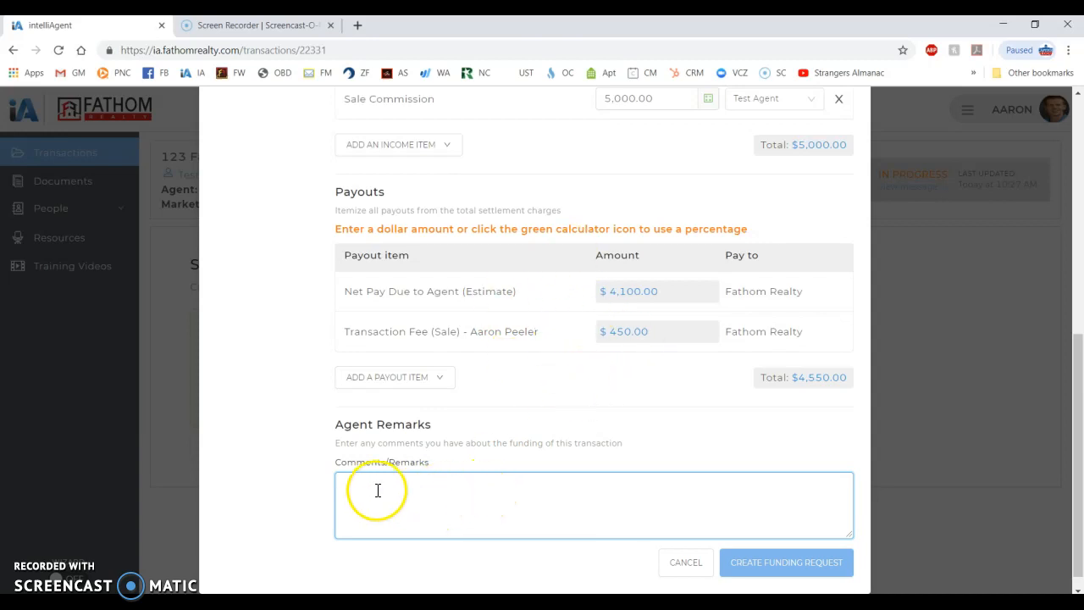
{"action": "left_click", "coordinate": [780, 569]}
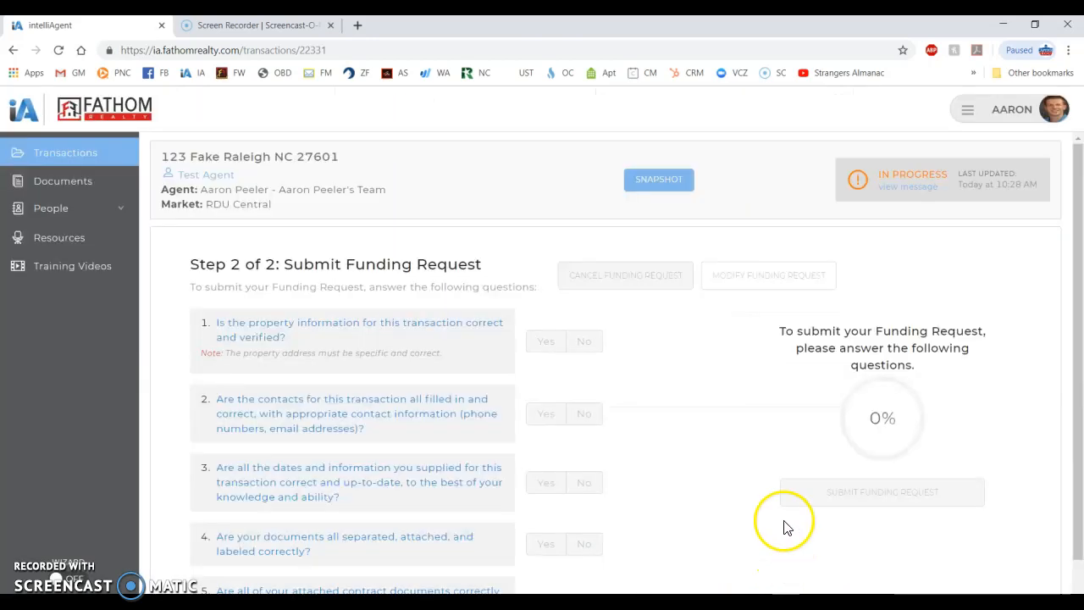
Step: Answer Yes to all five verification questions and submit the funding request
{"action": "scroll", "coordinate": [535, 330], "scroll_direction": "down", "scroll_amount": 1}
{"action": "left_click", "coordinate": [550, 296]}
{"action": "left_click", "coordinate": [551, 373]}
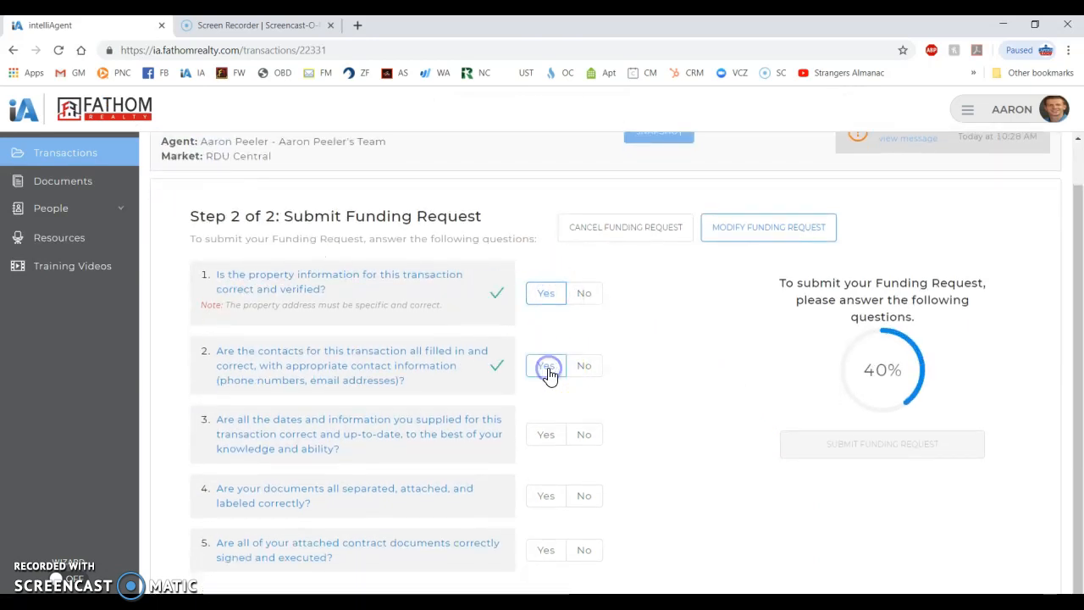
{"action": "left_click", "coordinate": [546, 433]}
{"action": "left_click", "coordinate": [547, 497]}
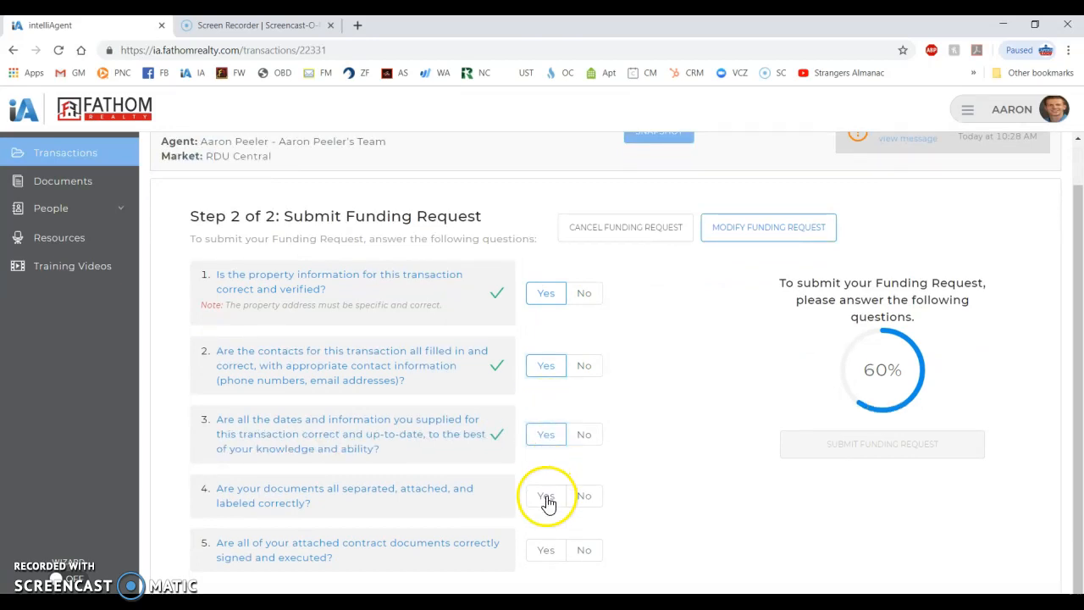
{"action": "left_click", "coordinate": [548, 551]}
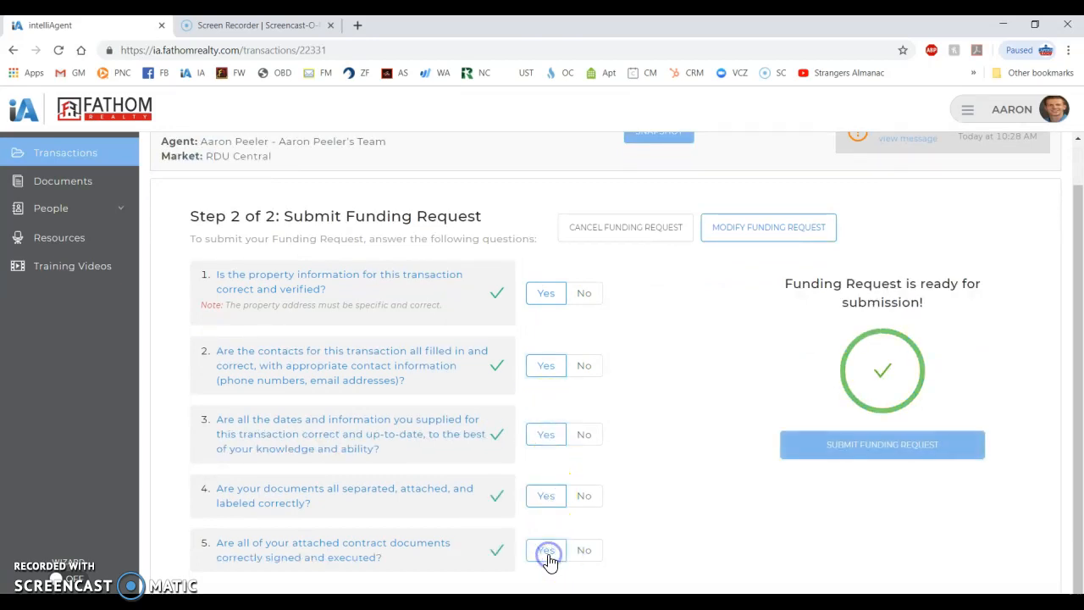
{"action": "left_click", "coordinate": [880, 454]}
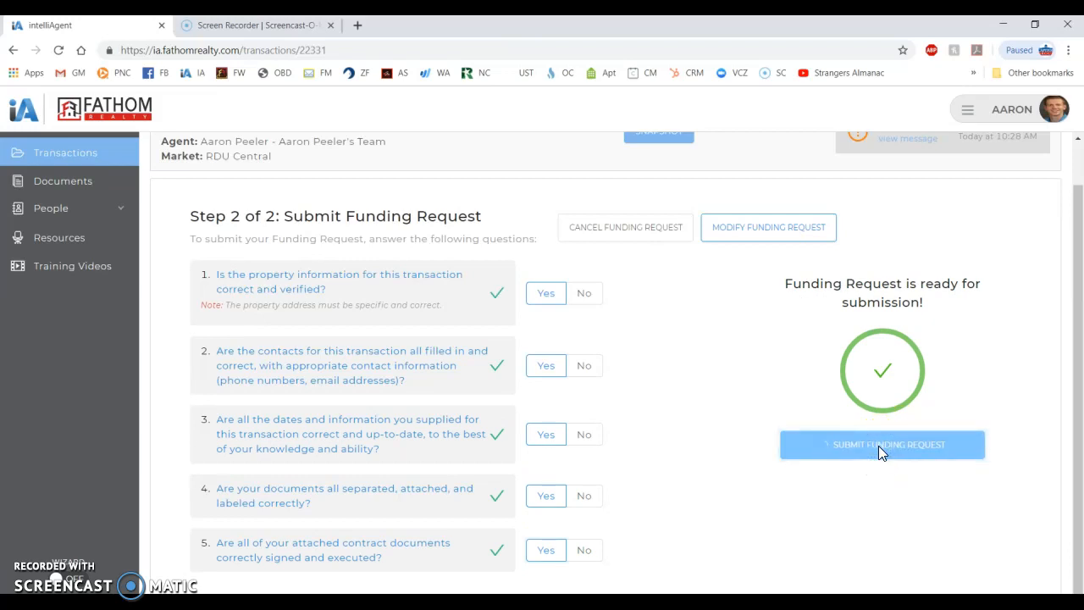